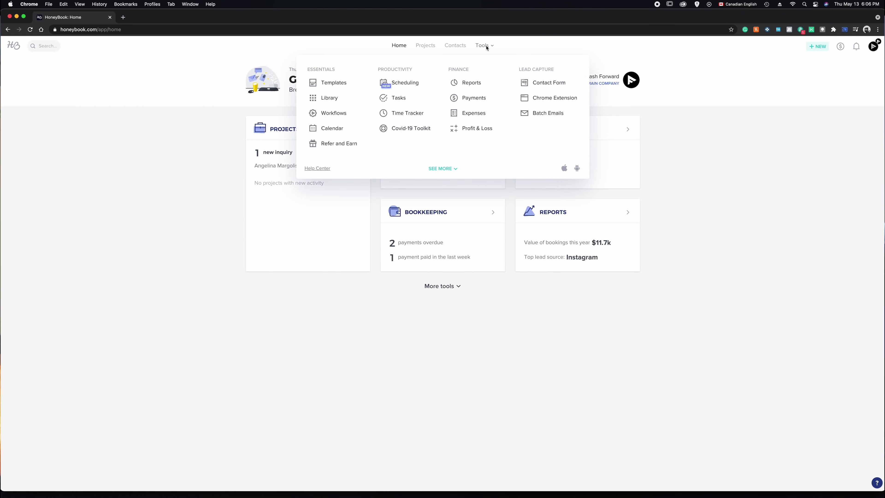
- Open Templates and filter the list to the Contact Forms category
click(348, 87)
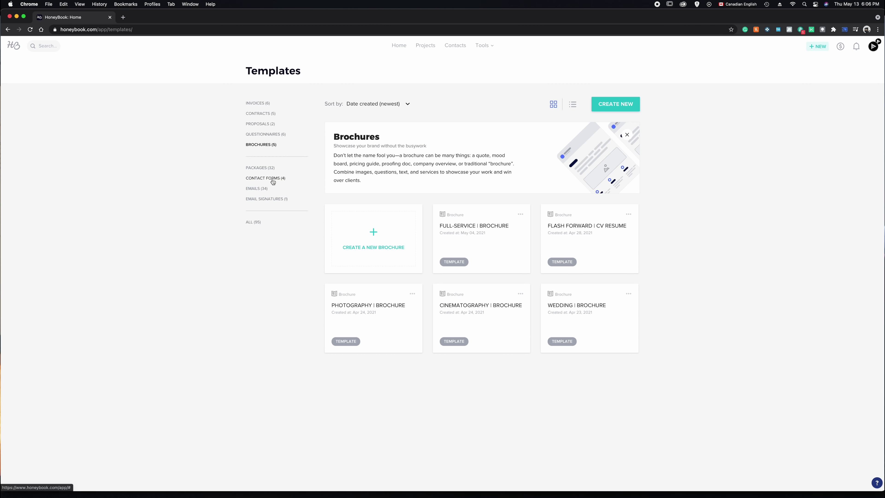
click(273, 179)
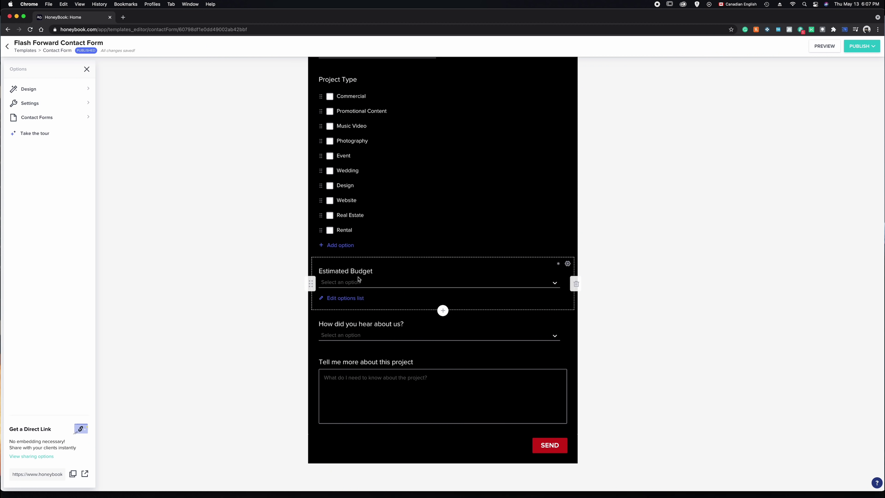
- Review the Estimated Budget dropdown's answer choices on the Flash Forward Contact Form
click(386, 283)
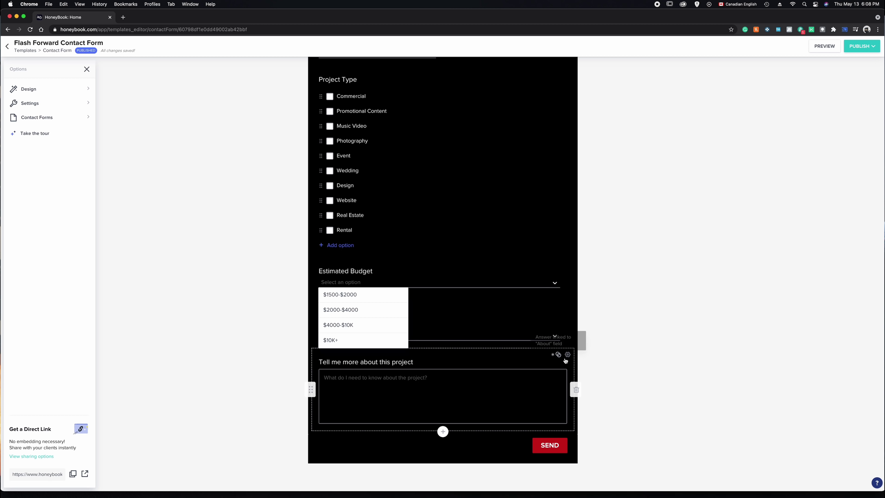
click(613, 320)
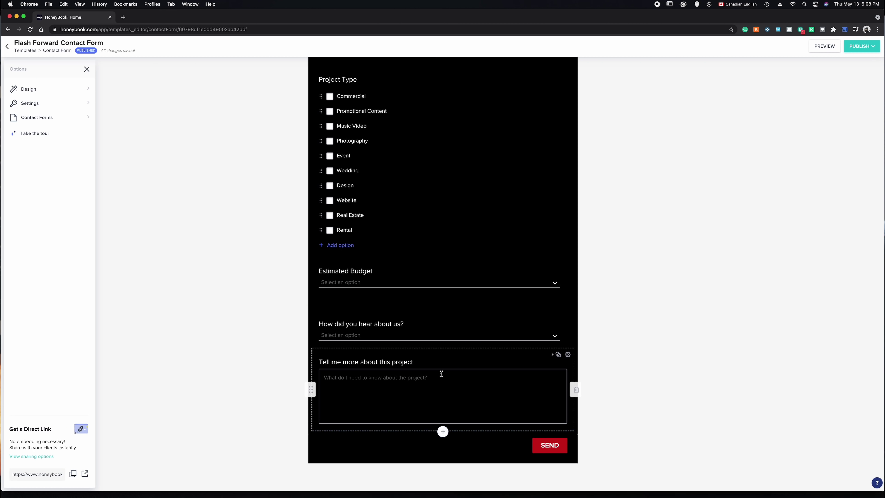
scroll(639, 306, up, 2)
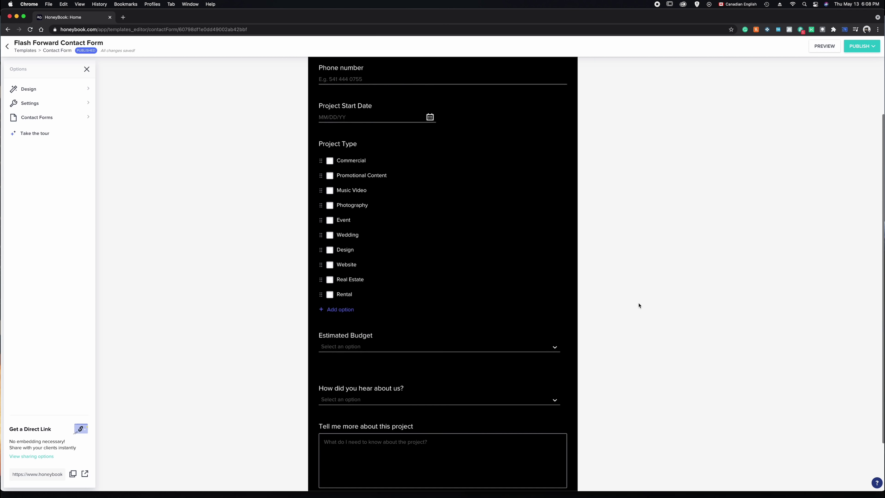
scroll(638, 304, down, 2)
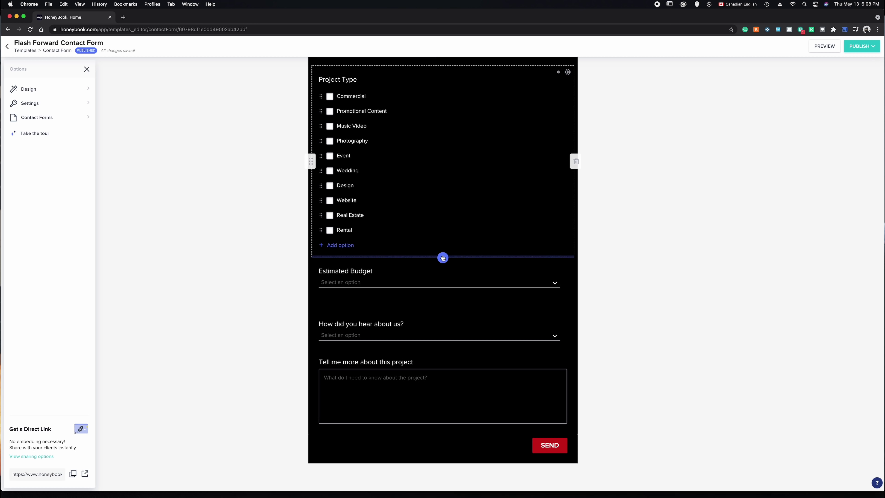
- Insert a dropdown below Project Type titled 'How many people are involved with this project?'
click(443, 258)
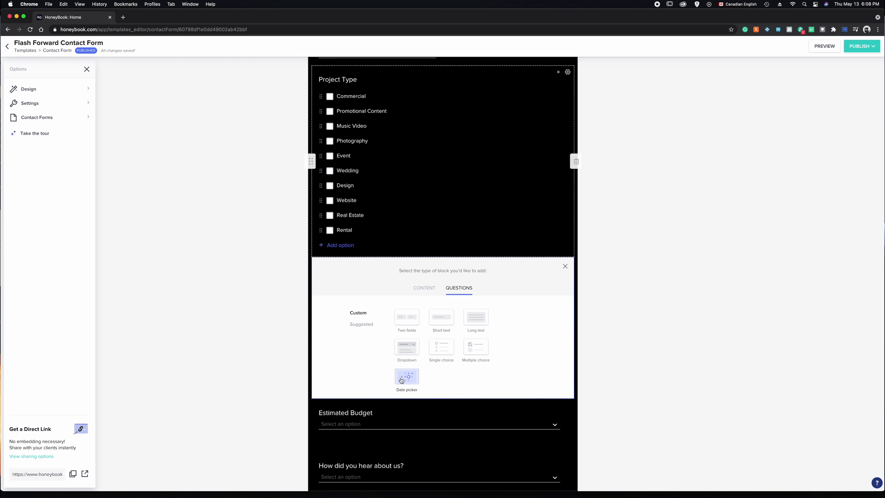
click(407, 347)
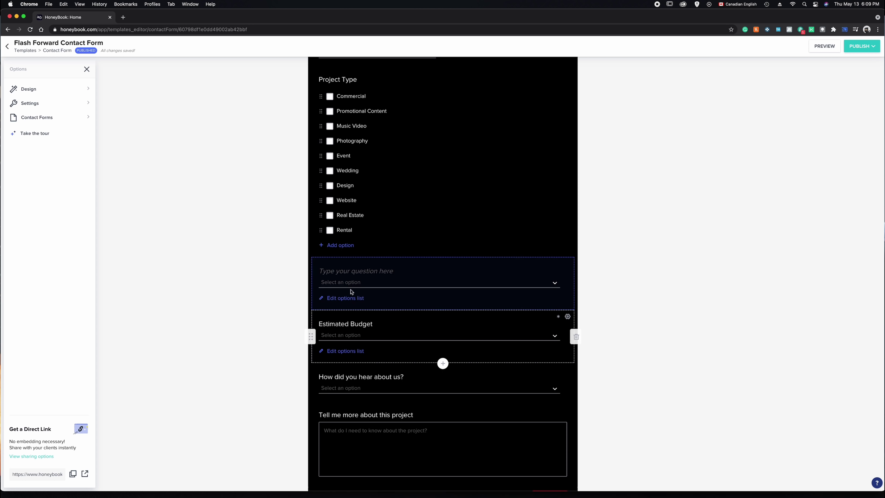
text(What)
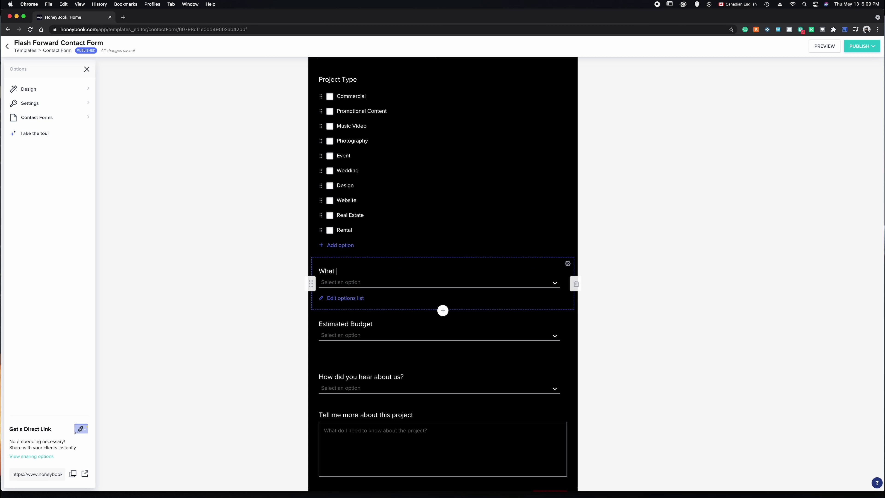
key(BackSpace)
text(How many people are involved with this proj)
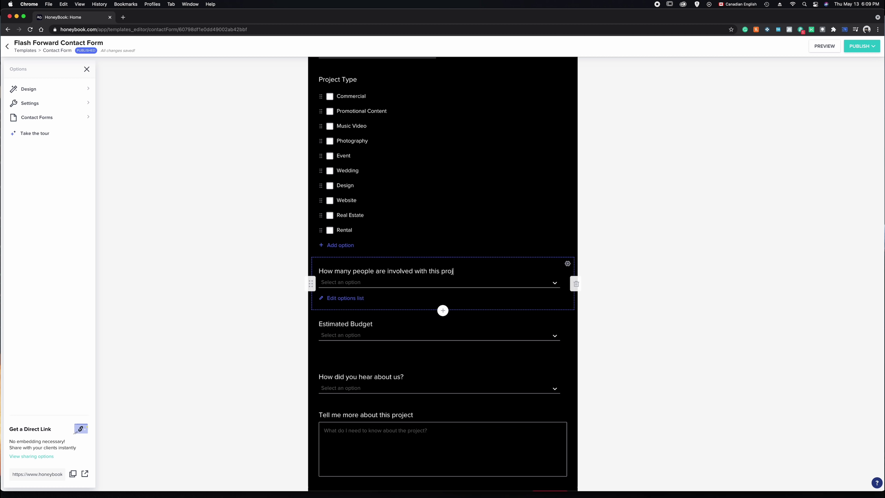
text(ect?)
- Enter the dropdown's answer options 1, 2, 3, 4 and 5
click(343, 283)
click(376, 284)
click(350, 299)
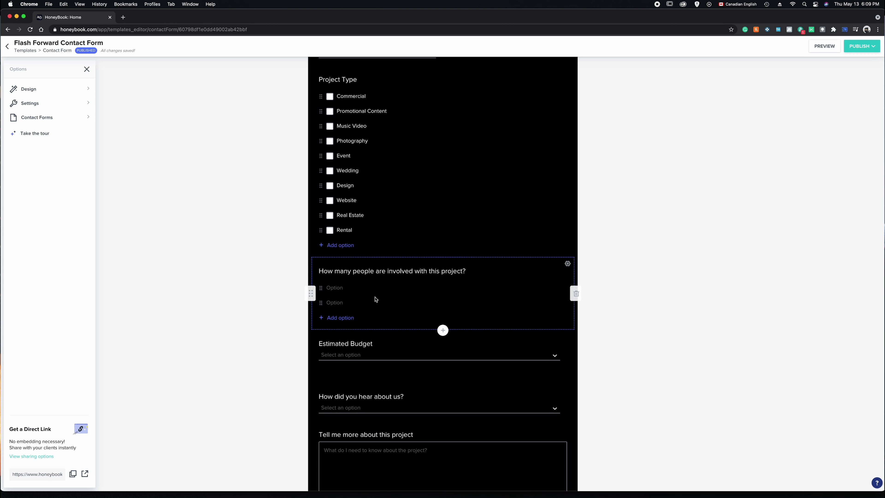
click(341, 290)
text(1)
text(2)
click(344, 319)
text(3)
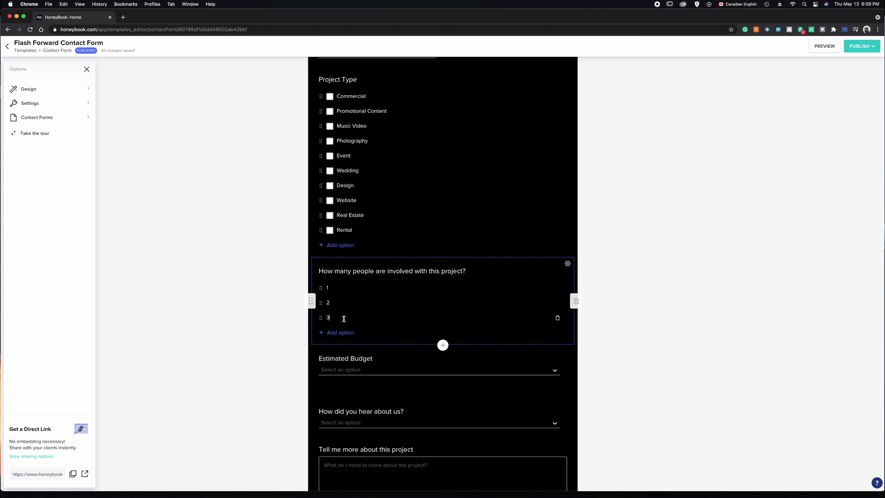
click(342, 332)
text(4)
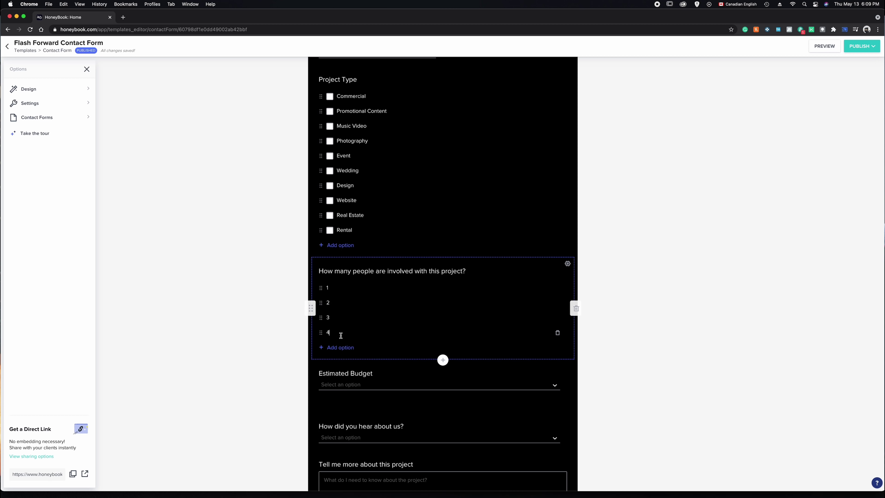
click(340, 345)
text(5)
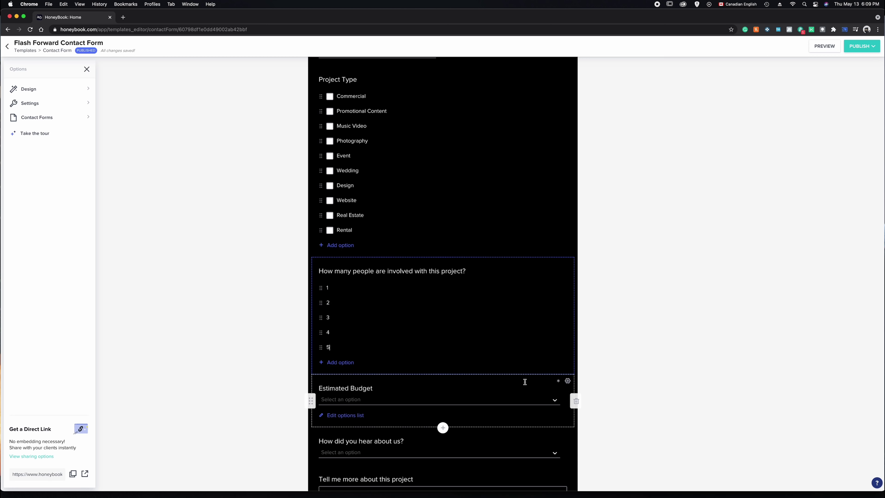
- Finish editing the options and preview the 1–5 answer list
click(676, 318)
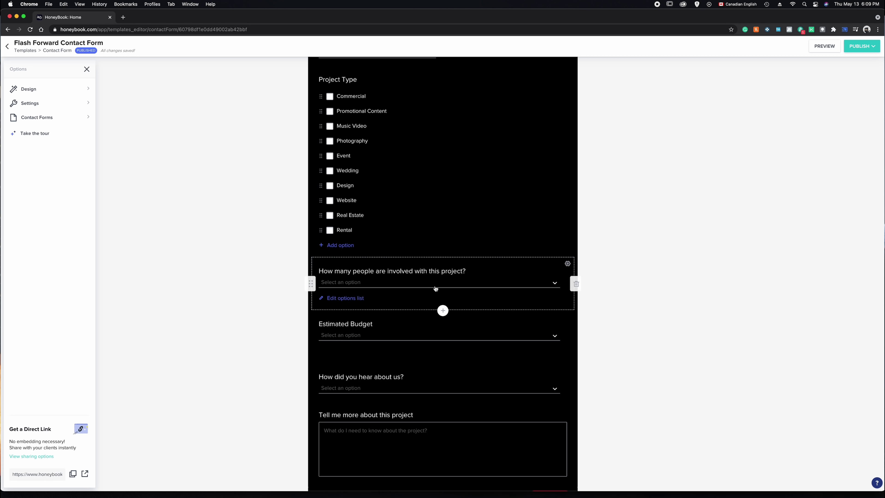
click(538, 285)
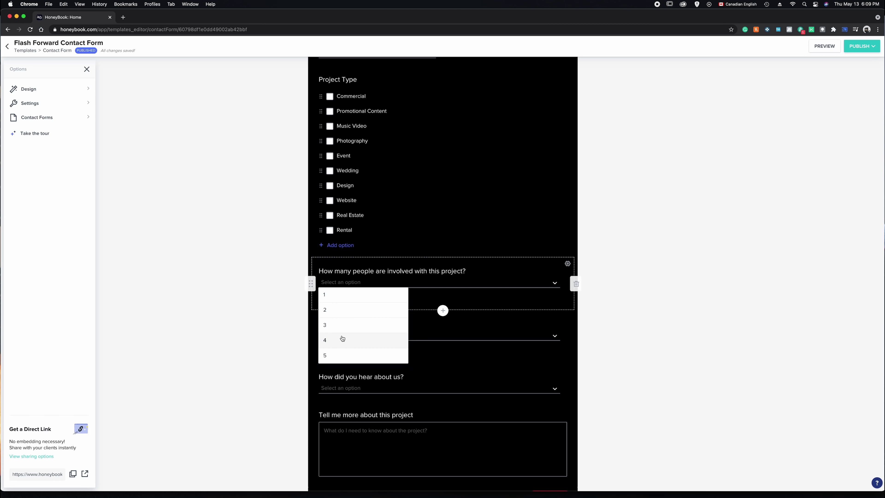
click(713, 326)
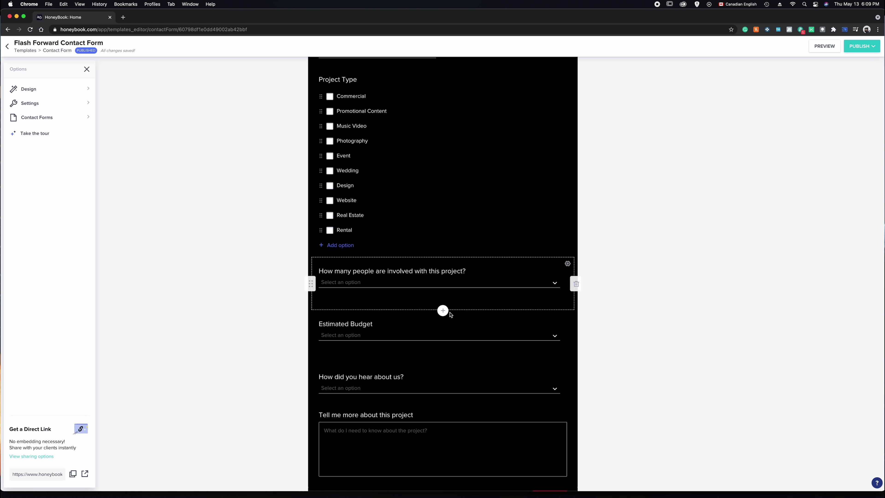
click(442, 312)
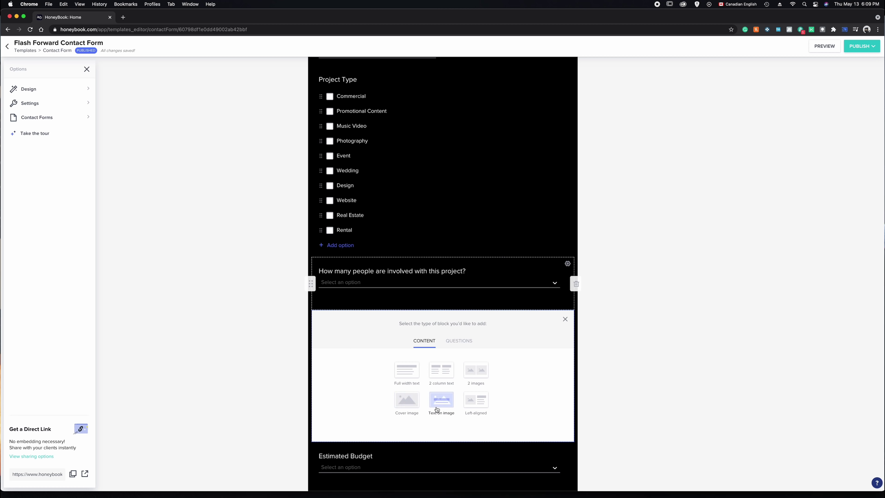
- Add a cover image block using the previously uploaded studio photo, nudging its crop upward
click(406, 400)
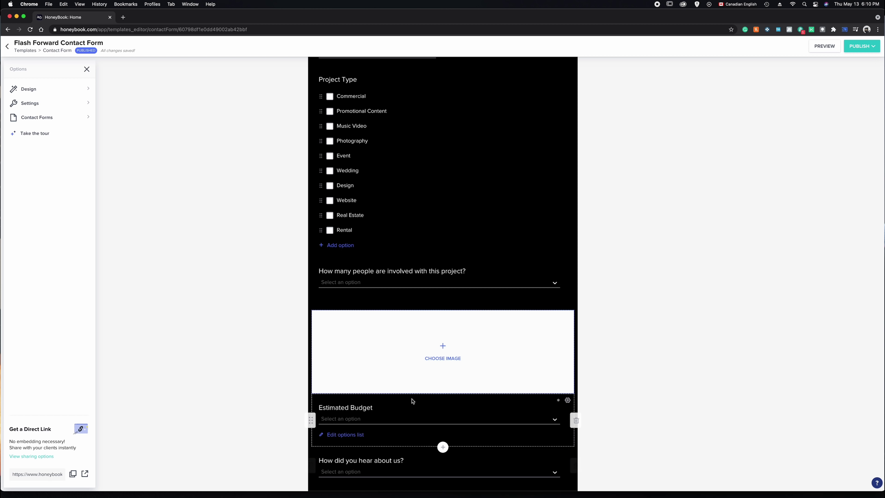
click(442, 346)
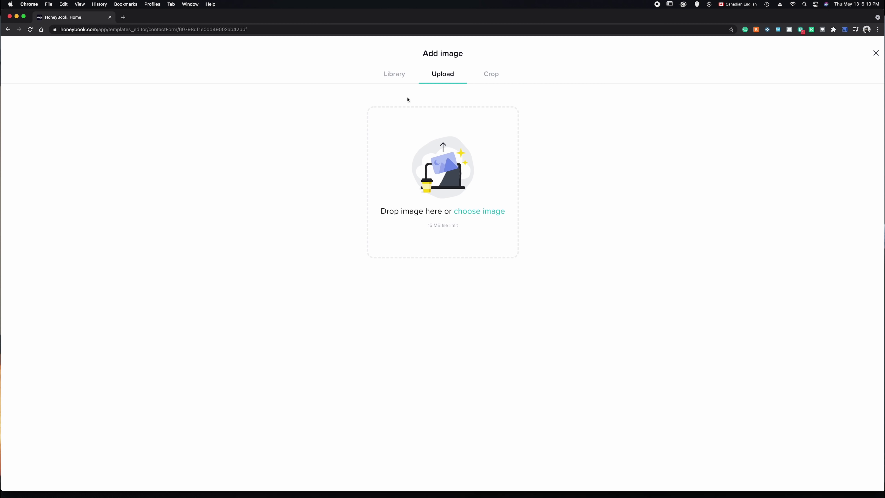
click(406, 74)
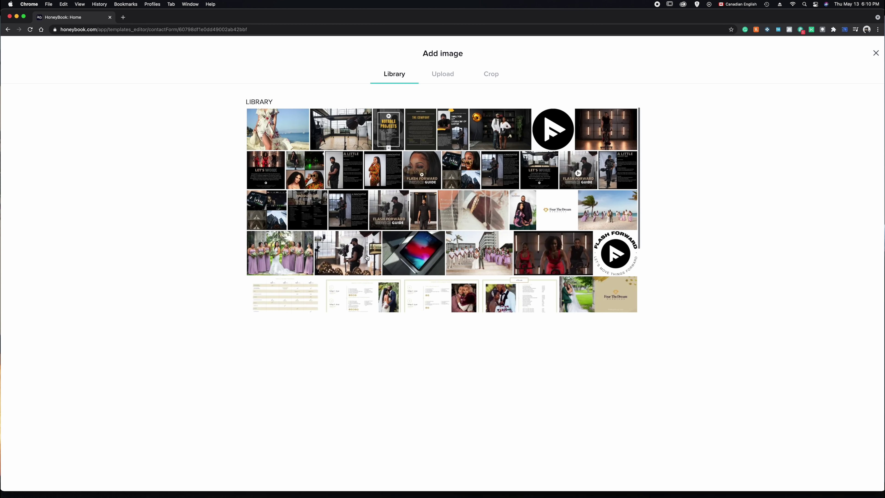
click(347, 137)
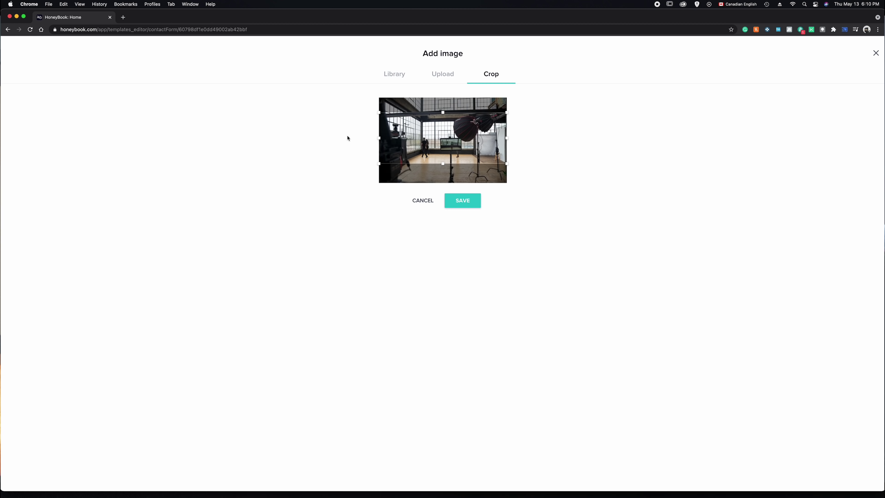
drag(447, 143, 448, 140)
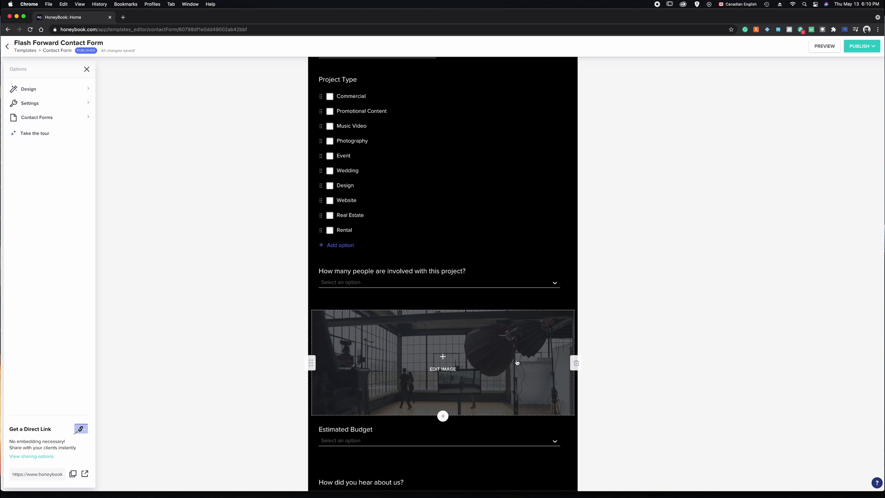
- Undo and confirm discarding every form edit made since the last publish
scroll(537, 211, down, 3)
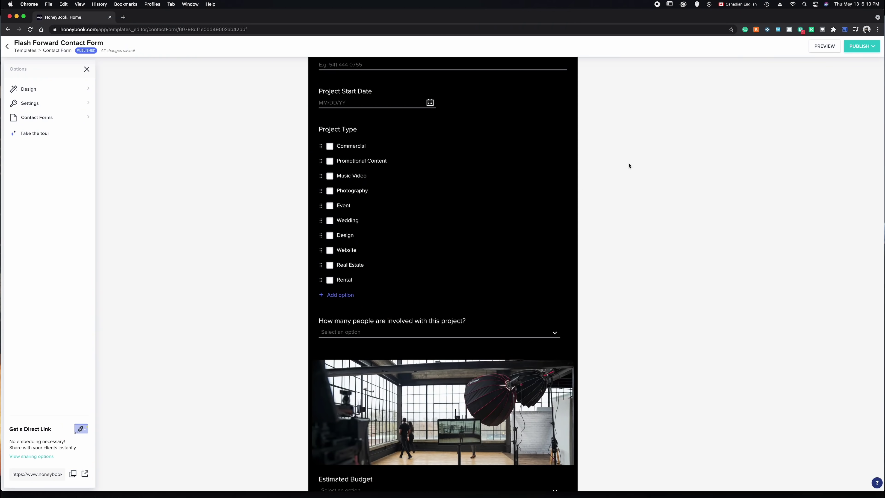
scroll(629, 166, up, 5)
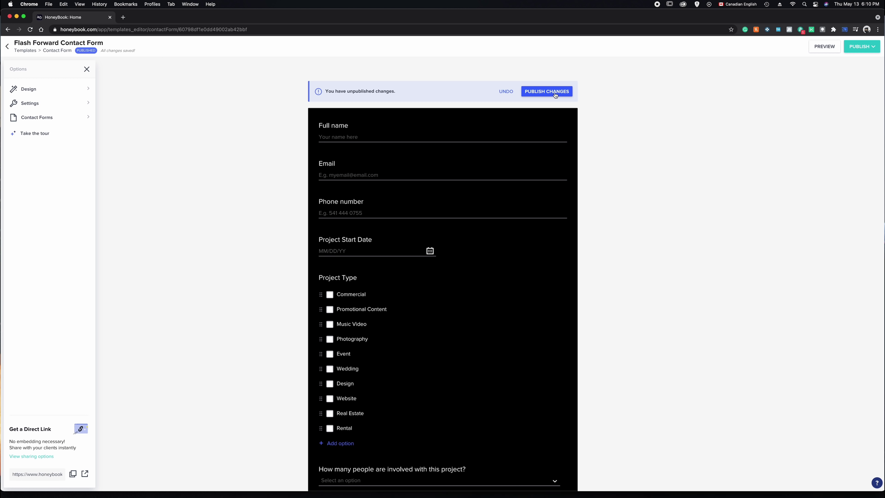
click(506, 92)
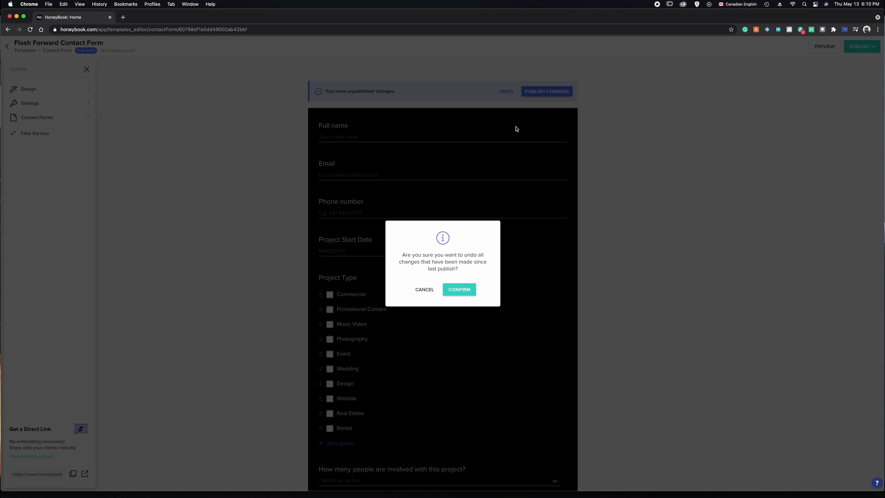
click(459, 289)
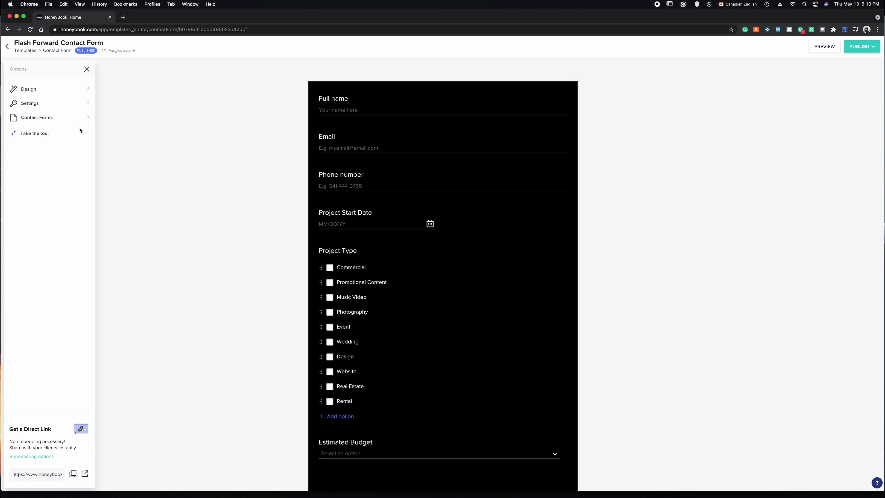
- Set the form background colour to red #FF0000, then pick black in the colour picker
click(46, 91)
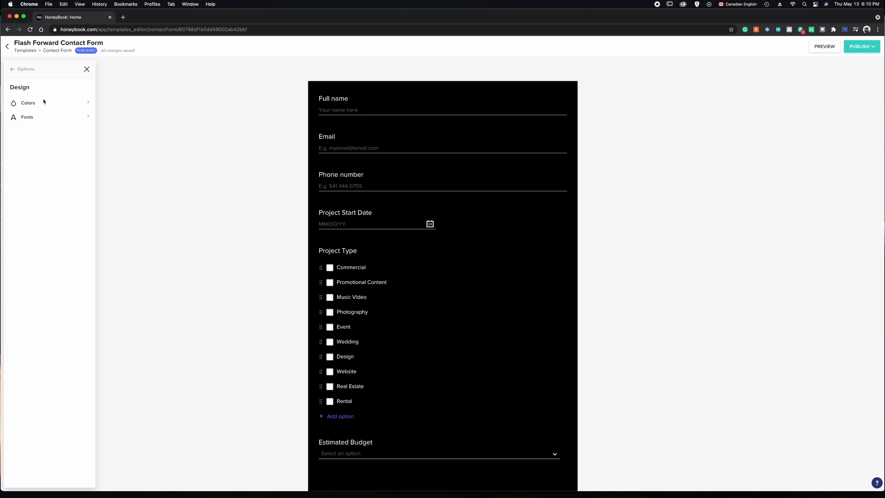
click(42, 105)
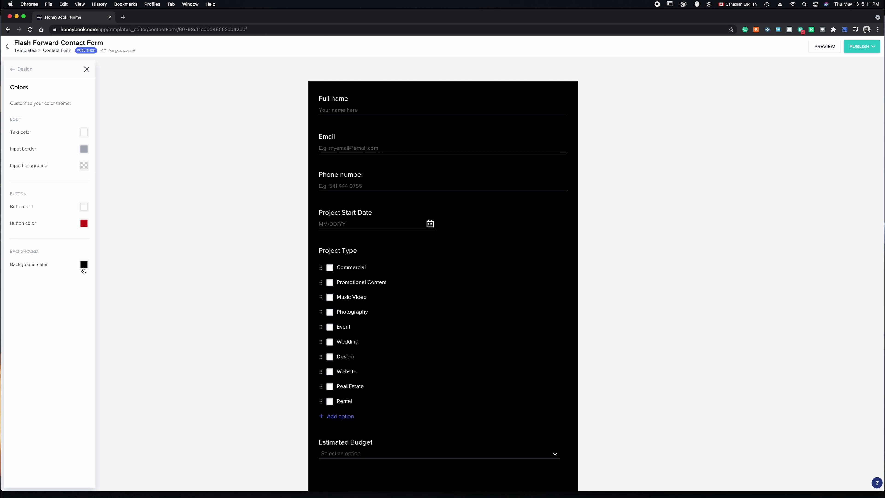
click(83, 266)
drag(125, 296, 171, 243)
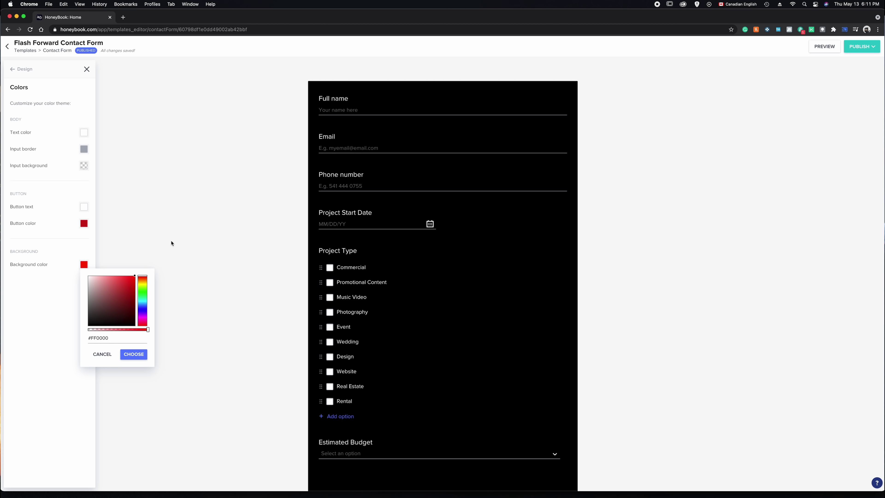
click(127, 356)
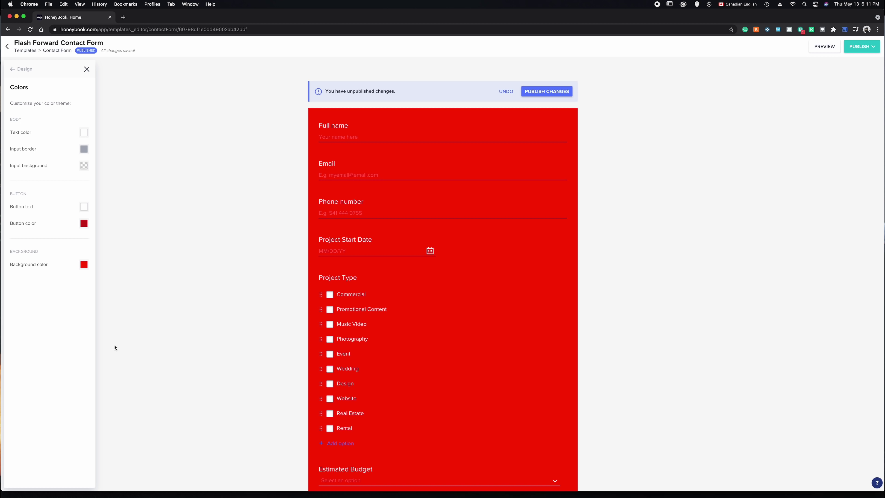
click(84, 269)
drag(104, 325, 69, 328)
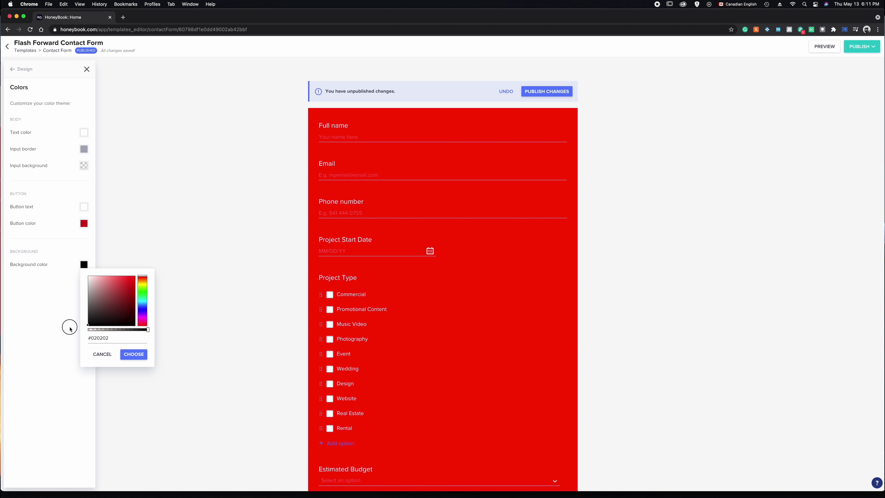
- Apply the black background, then browse the Body Font list while keeping Proxima Nova
click(134, 355)
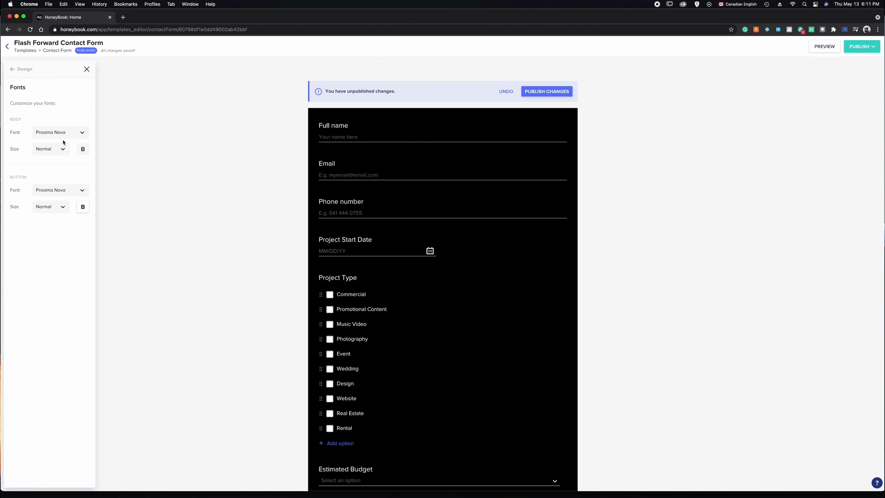
click(77, 131)
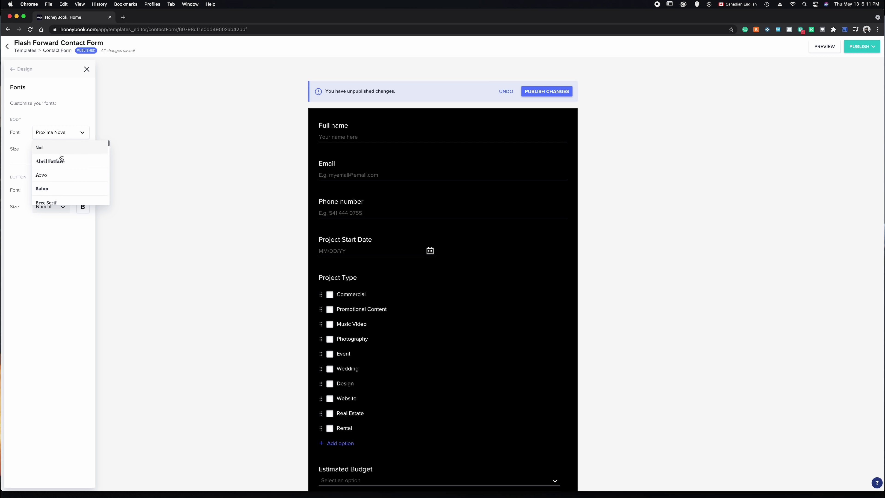
scroll(61, 158, down, 5)
scroll(61, 158, down, 12)
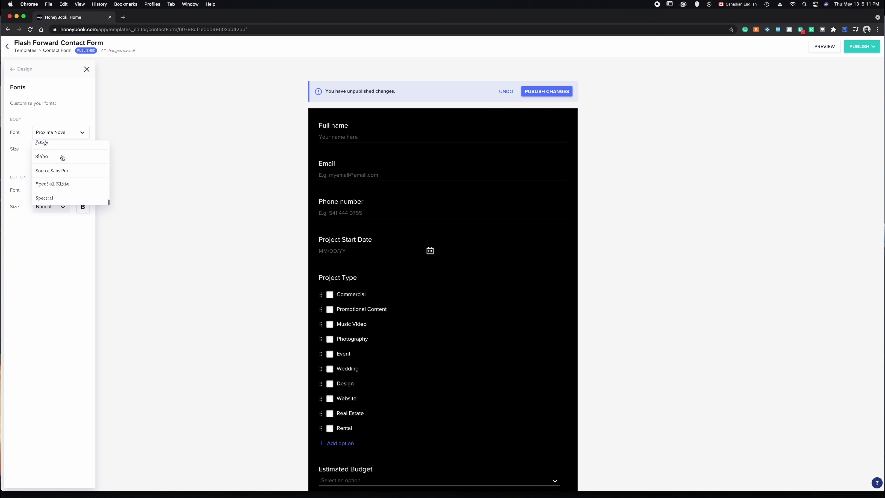
click(139, 177)
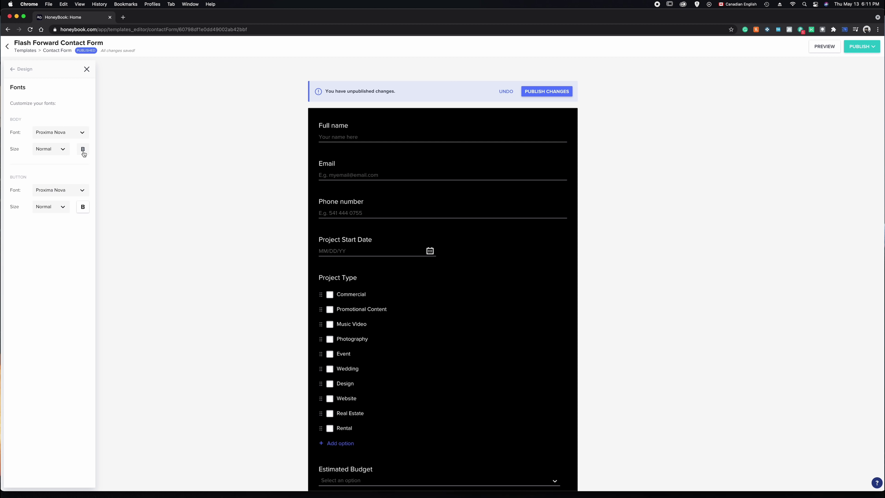
- Copy the contact form's direct link from the main form options
click(21, 69)
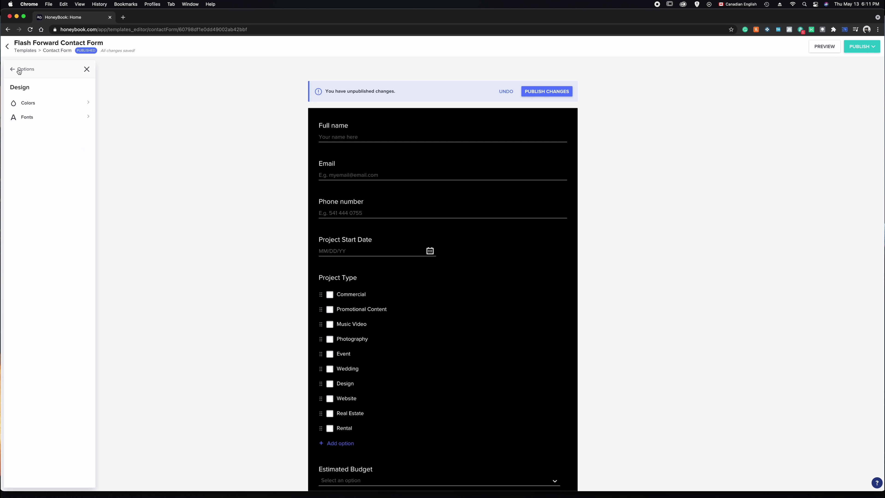
click(17, 69)
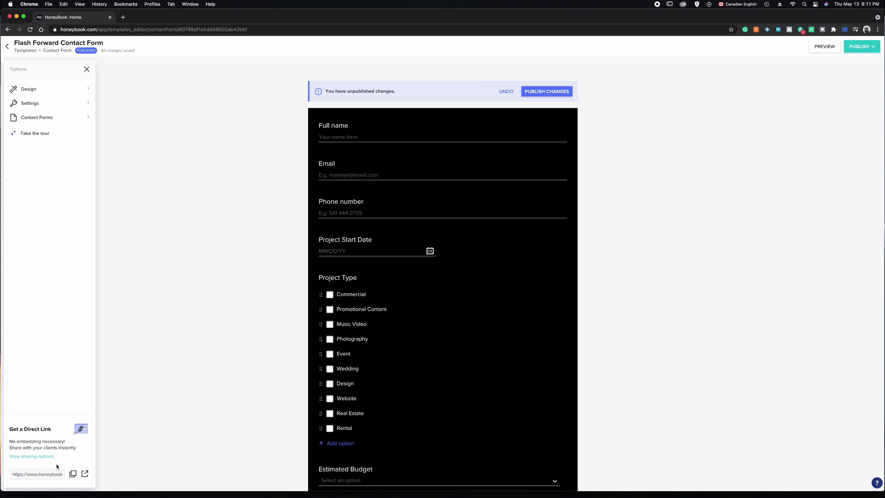
click(73, 474)
- Discard all unpublished design changes, then publish the form to get its embed code
click(506, 91)
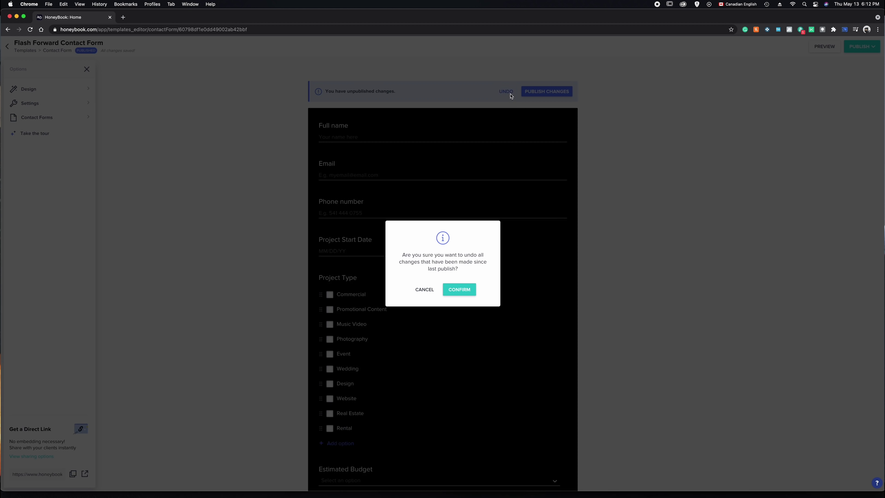
click(460, 290)
scroll(632, 272, down, 3)
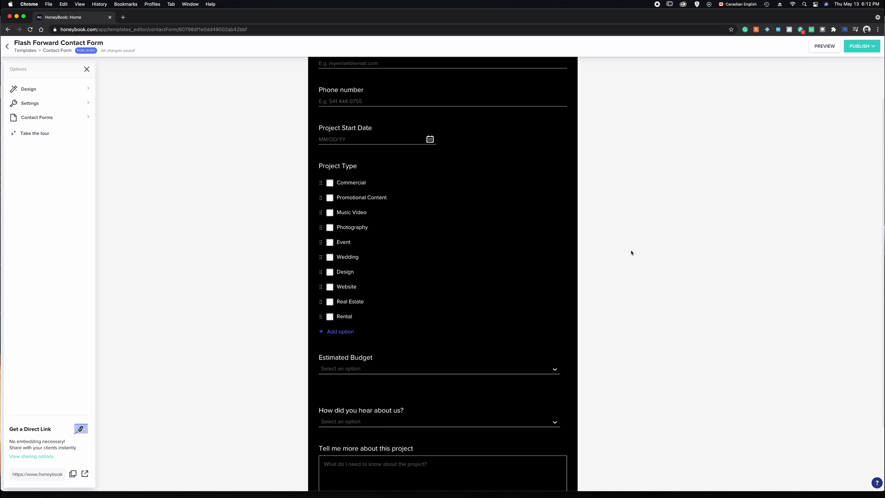
scroll(632, 253, up, 3)
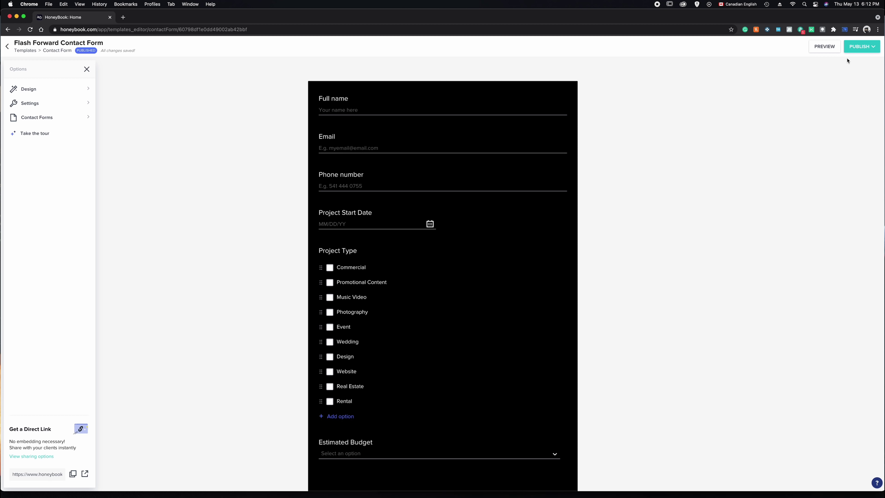
click(864, 48)
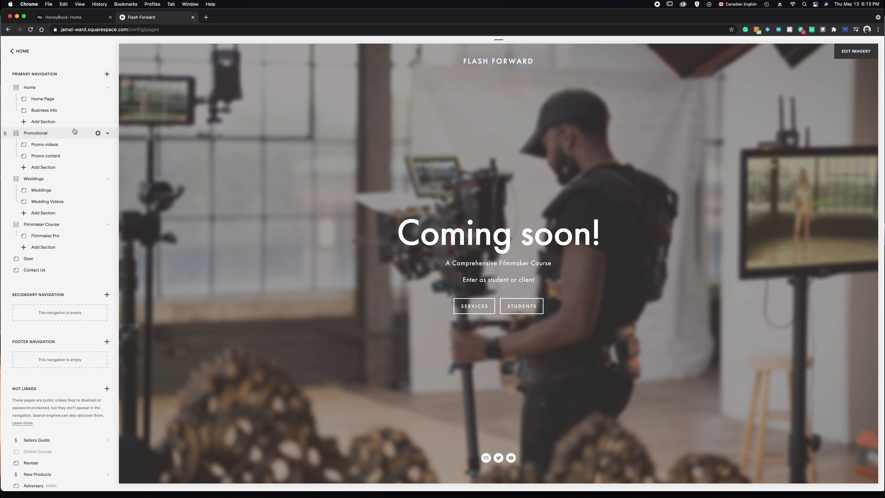
- Select the Contact Us page in the Flash Forward site's page list
click(38, 274)
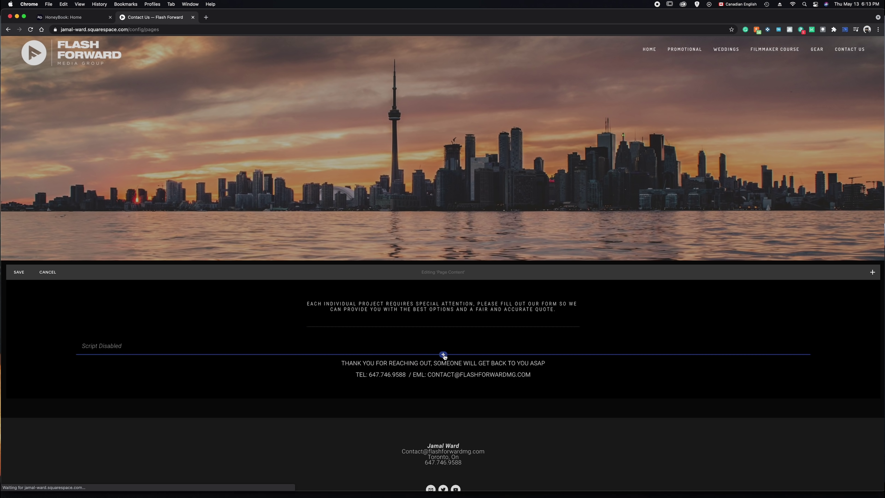
- Add a Code block and replace its Hello World sample with the pasted HoneyBook embed code
click(443, 354)
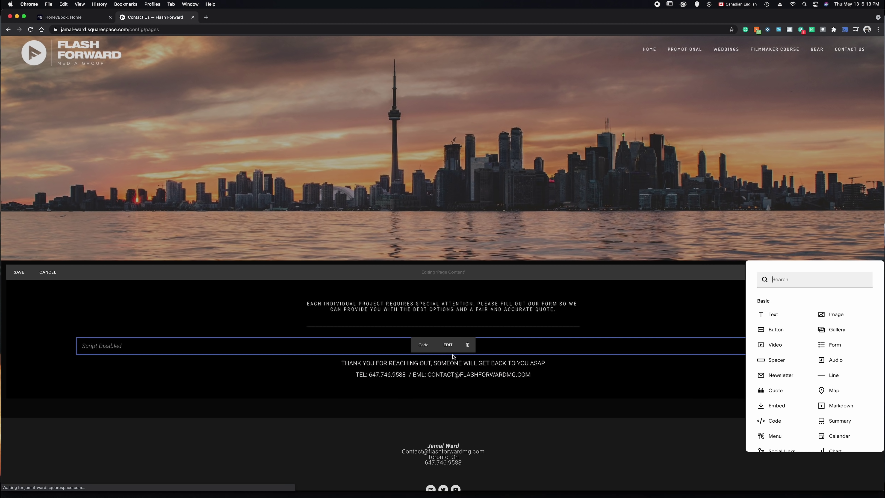
click(775, 423)
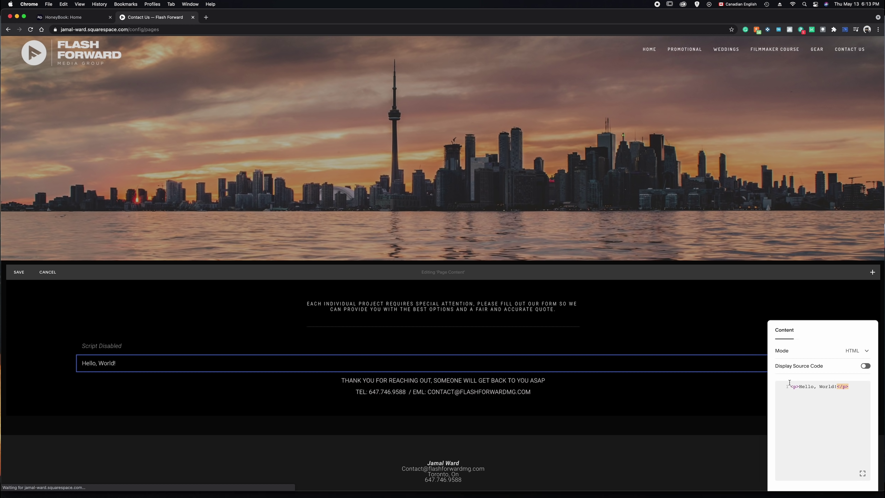
click(855, 388)
drag(854, 388, 754, 385)
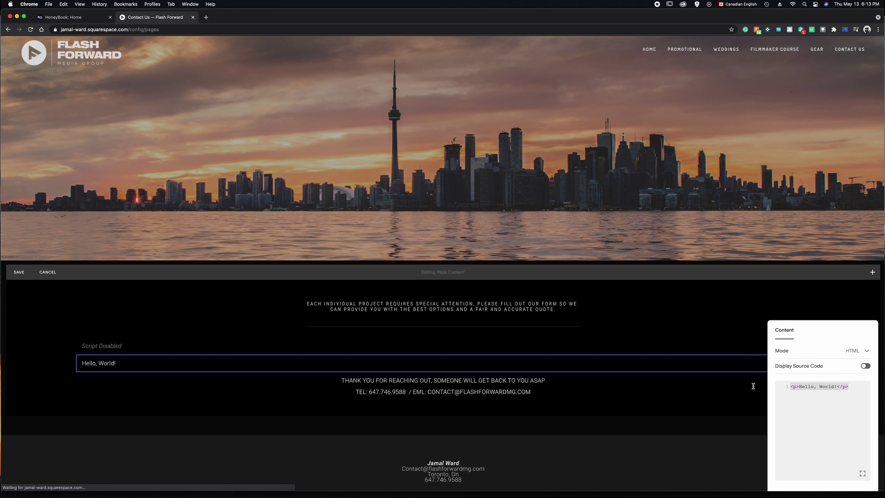
key(super+v)
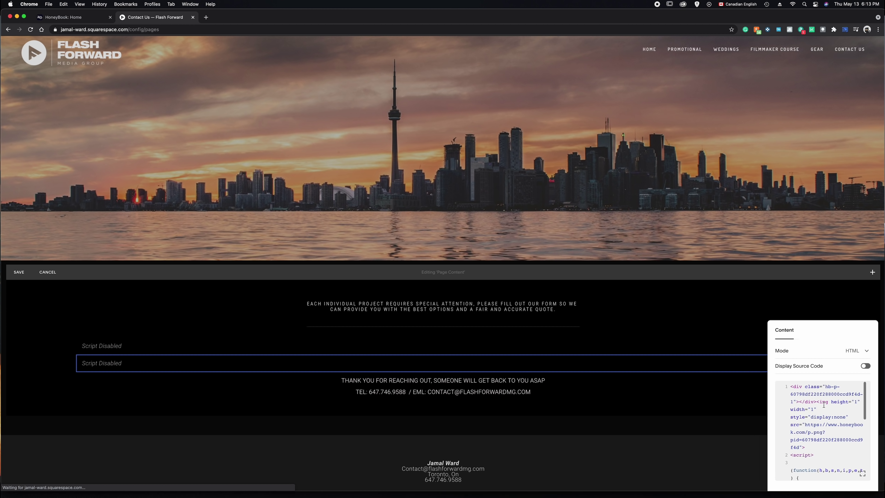
scroll(819, 415, down, 10)
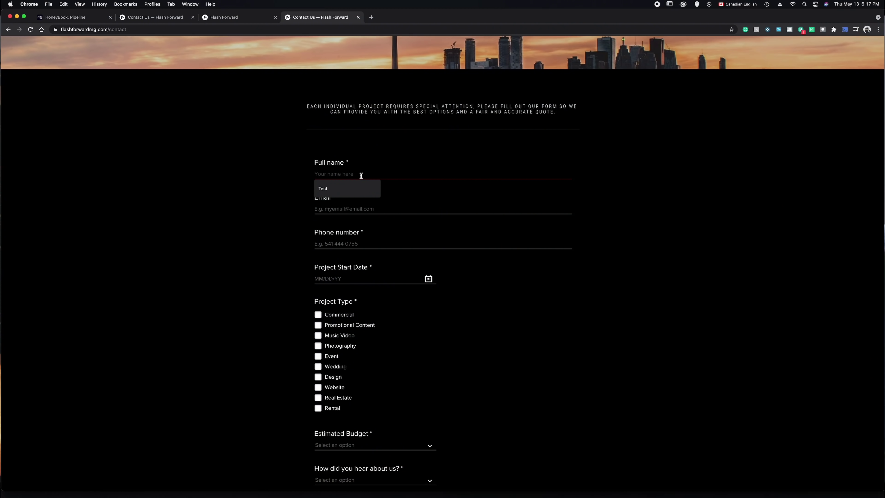
- Enter the name 'test', an email address and a phone number in the contact form
text(test)
click(363, 209)
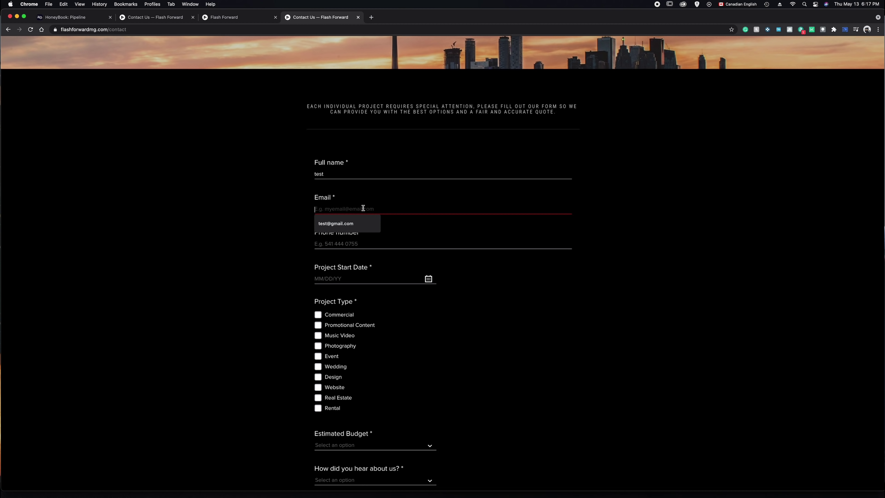
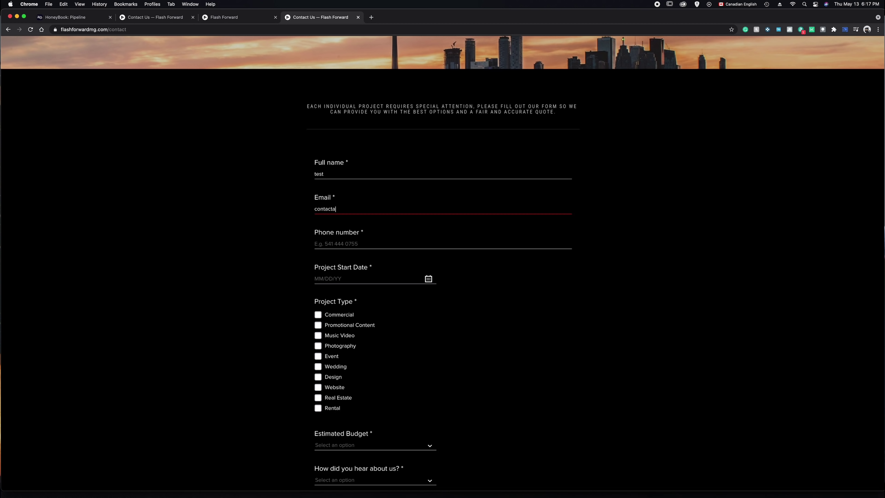
click(342, 245)
text(555)
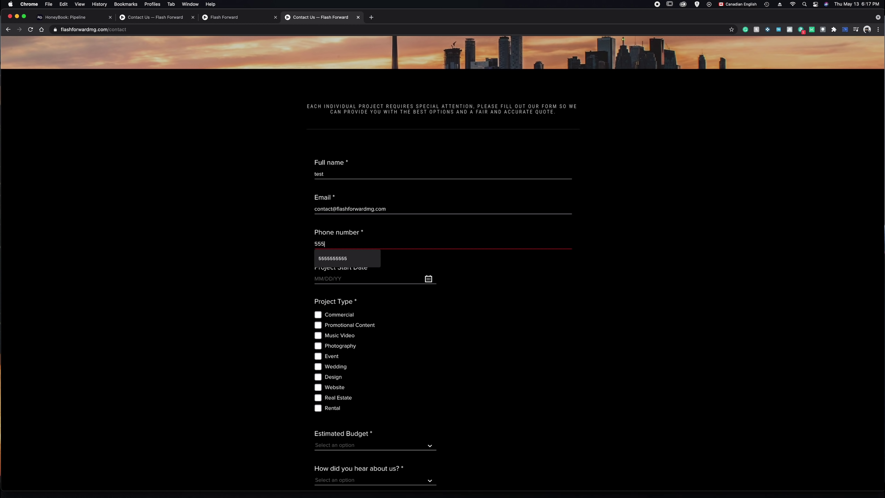
text(5555555)
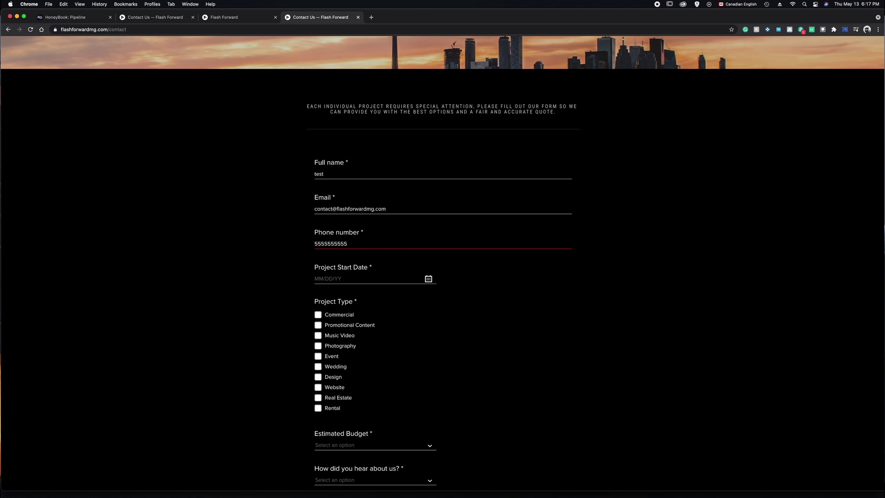
- Set the start date to May 13, tick Music Video and Wedding, and choose the $4000-$10K budget
click(429, 279)
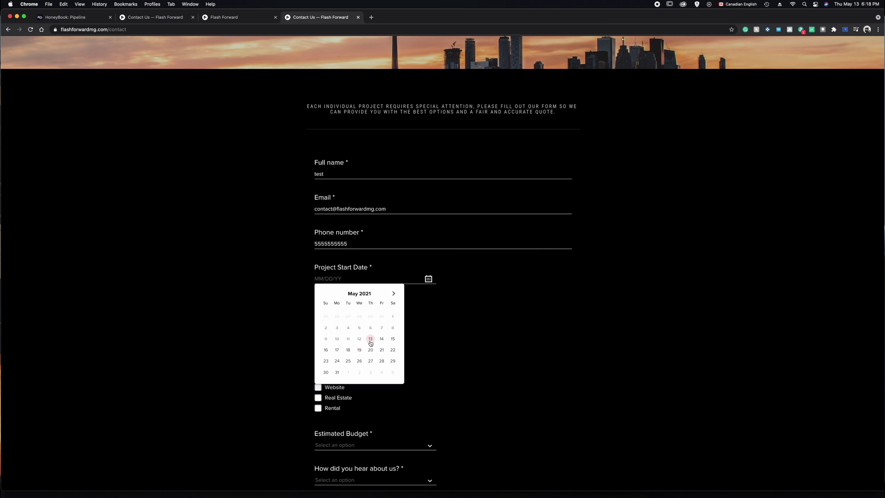
click(370, 338)
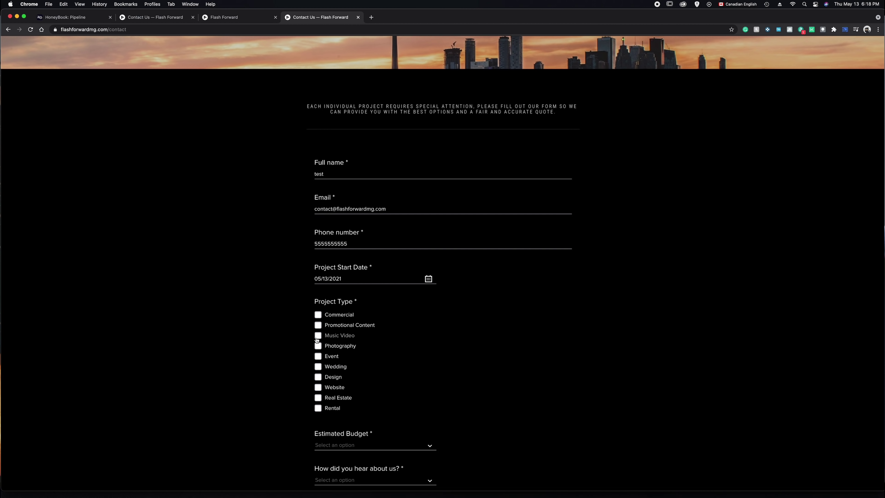
click(318, 337)
click(455, 366)
scroll(436, 380, down, 3)
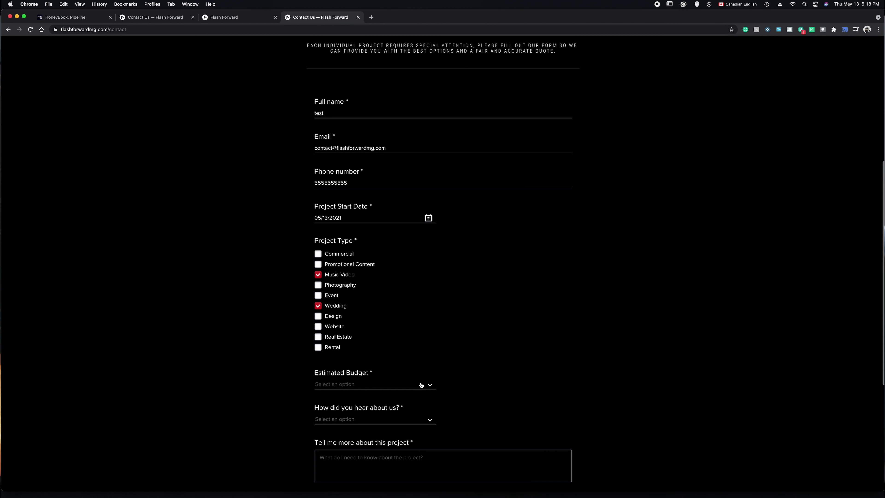
click(421, 385)
click(332, 425)
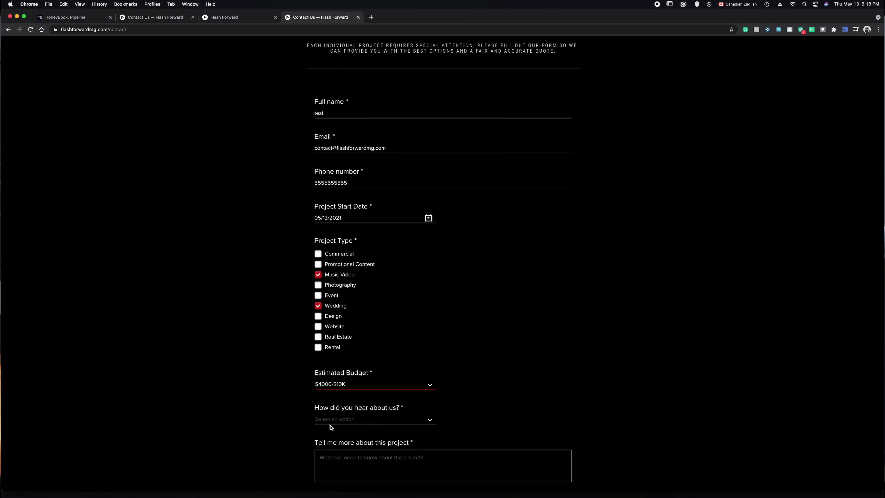
click(506, 409)
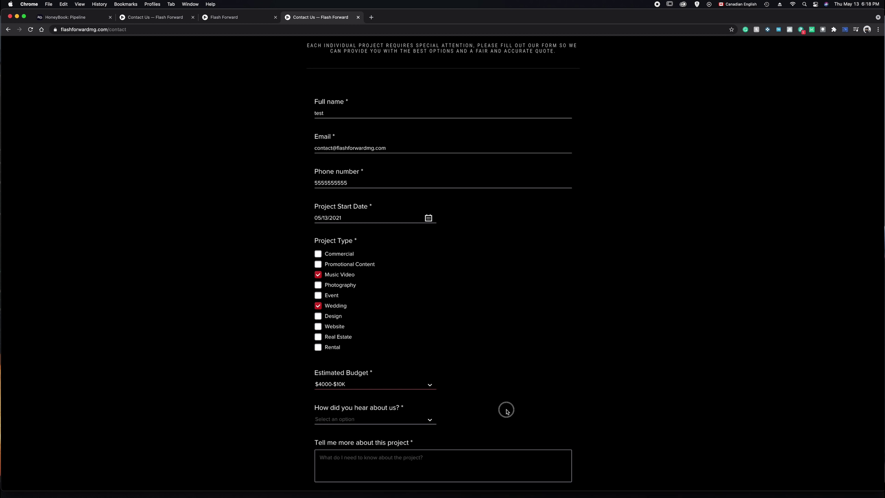
- Choose Instagram as the referral source and write the music video project description
click(427, 420)
scroll(366, 434, down, 2)
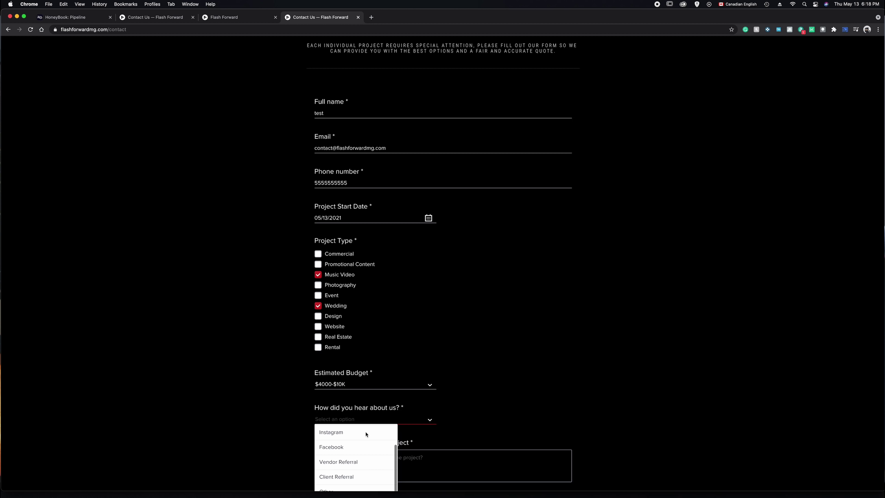
click(337, 438)
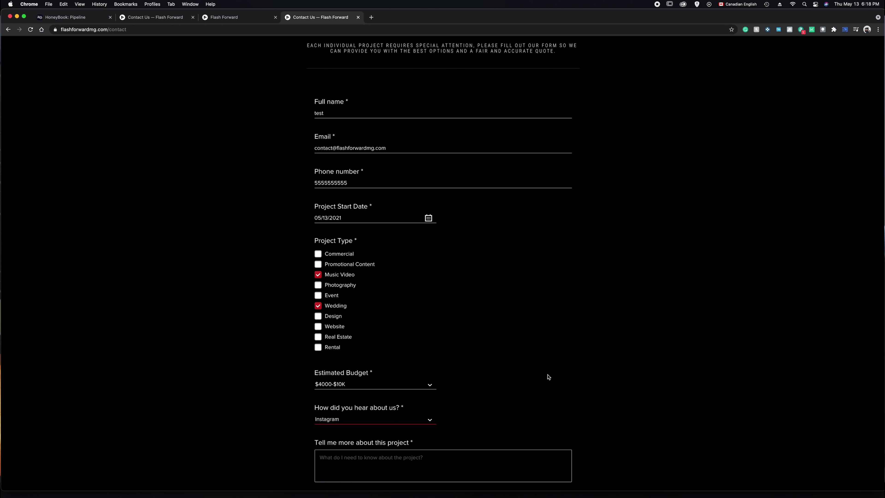
click(384, 458)
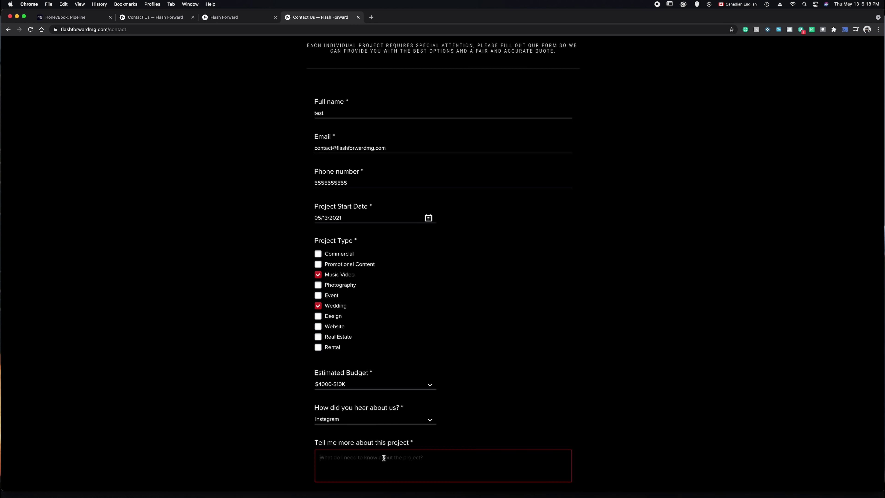
text(I need a really dope music video made to help start my career.)
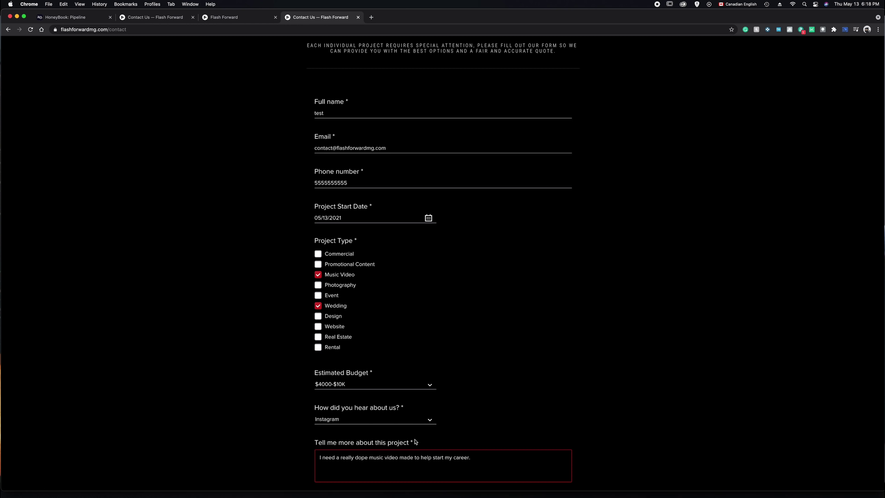
scroll(415, 441, down, 6)
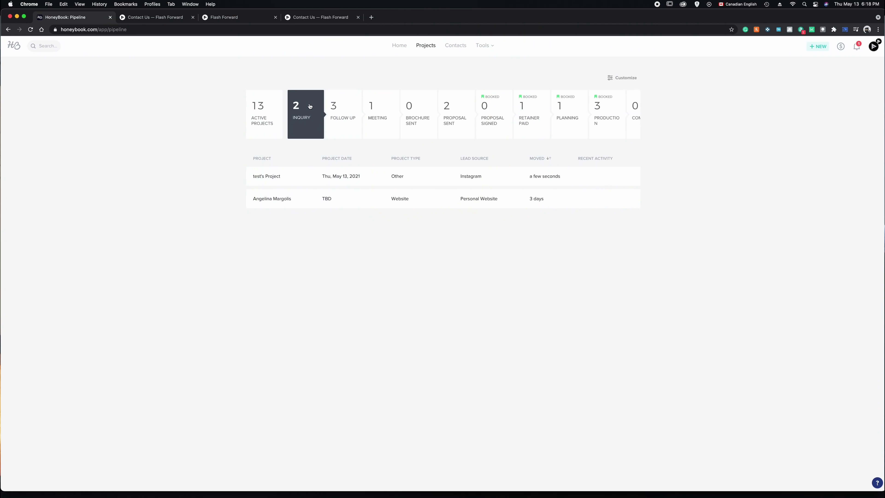
- Open 'test's Project' from the Inquiry stage of the HoneyBook pipeline
mouse_move(292, 180)
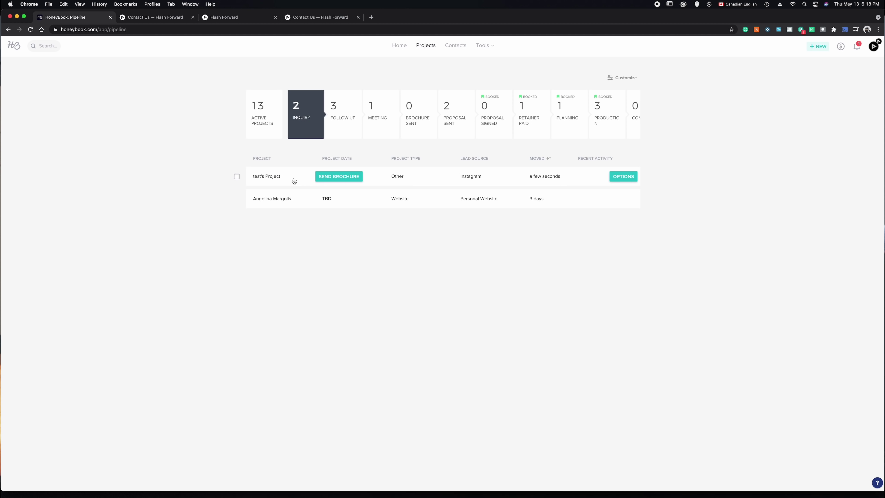
click(294, 182)
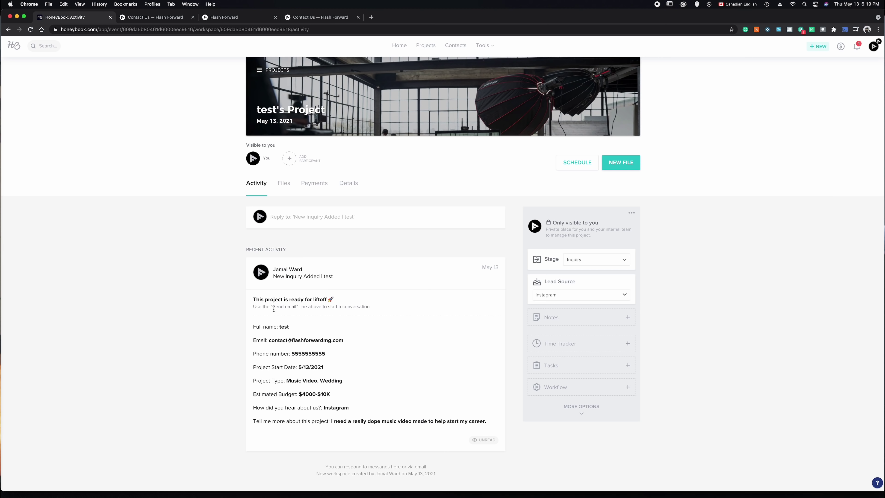
click(313, 184)
- Show the Details of 'test's Project' and scroll to its stage, Instagram lead source and Notes
click(352, 236)
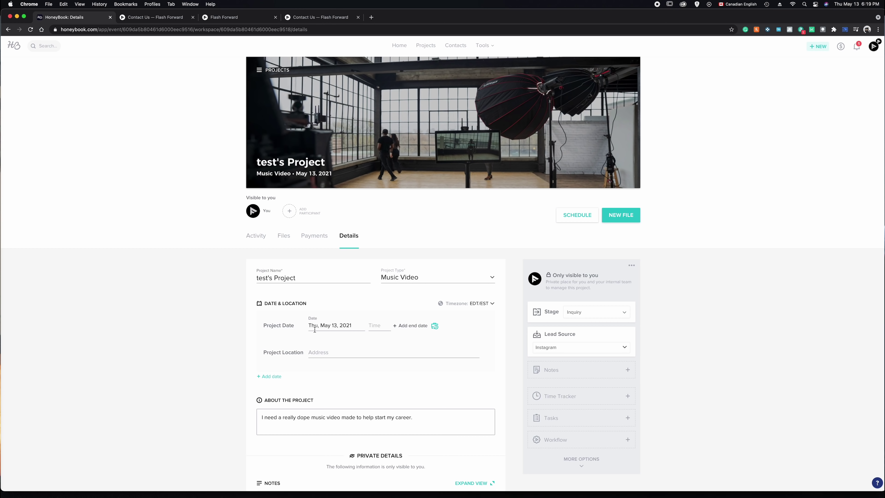
scroll(316, 351, down, 3)
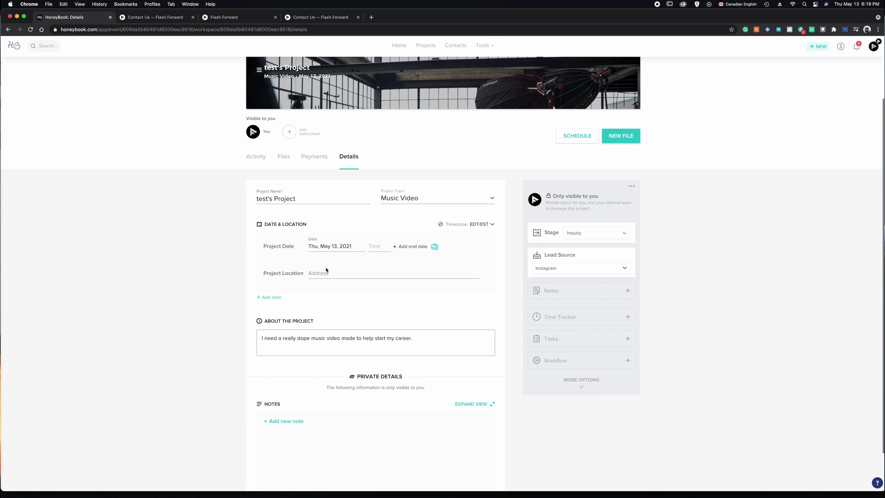